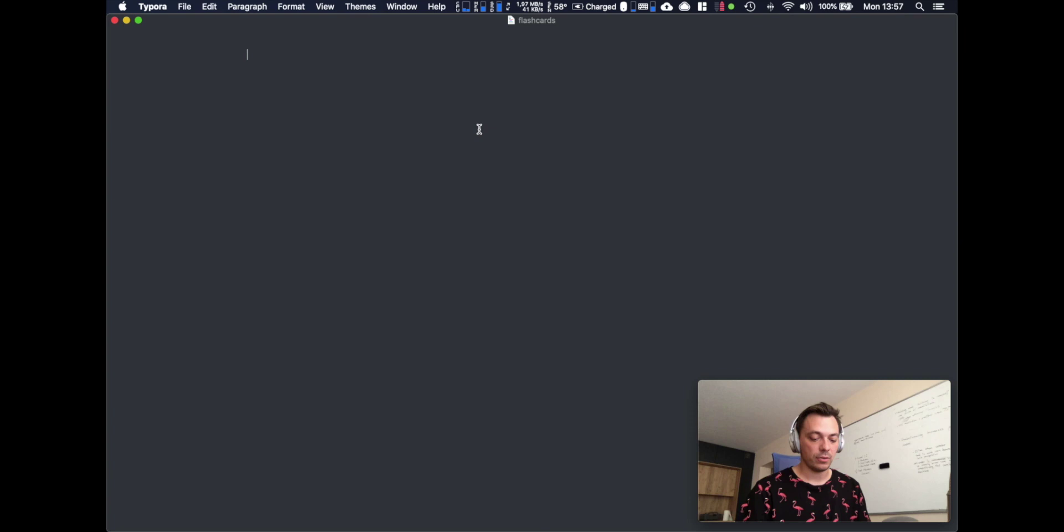
Write the first flashcard question, "Who was the first president of the USA?", tagged #flashcard, and start a line for its answer
text(Who)
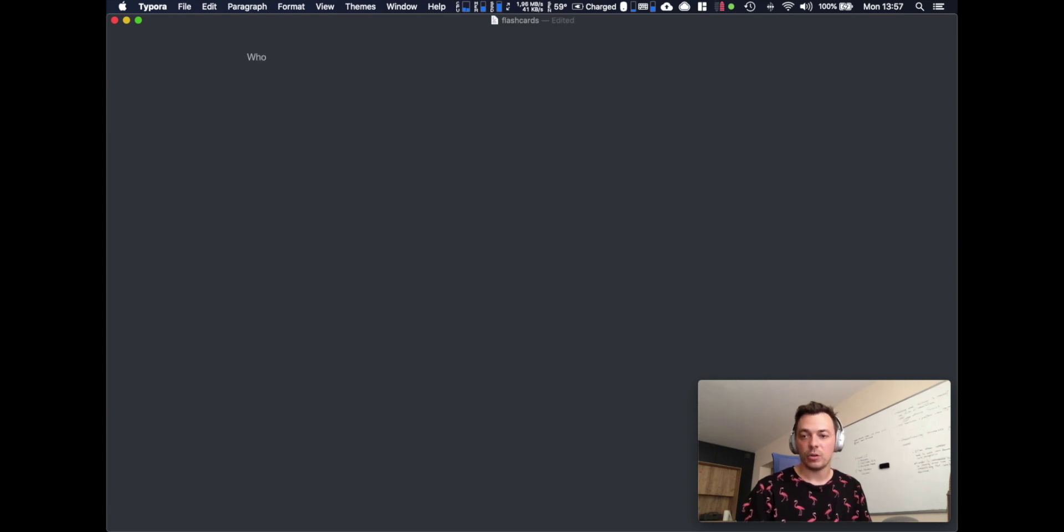
text( was the firs)
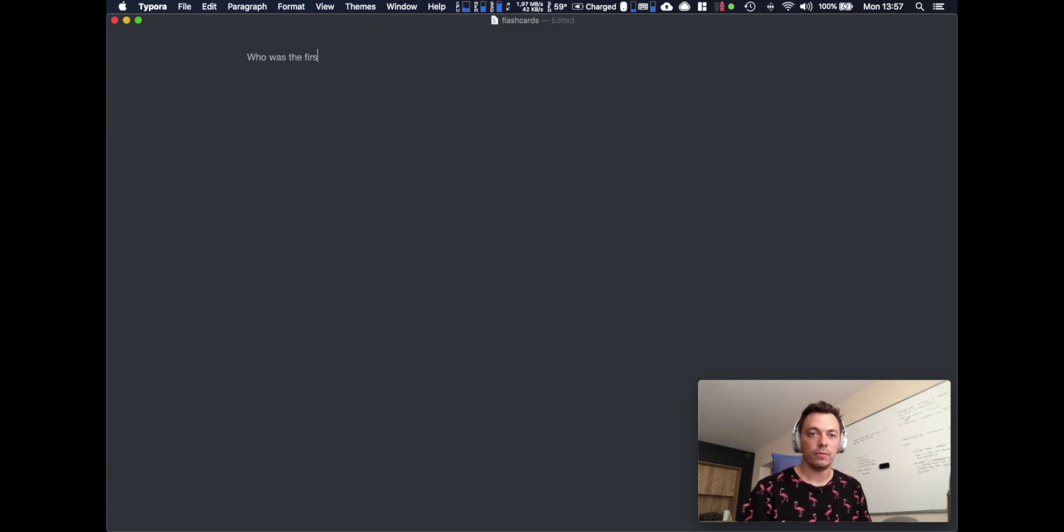
text(t president )
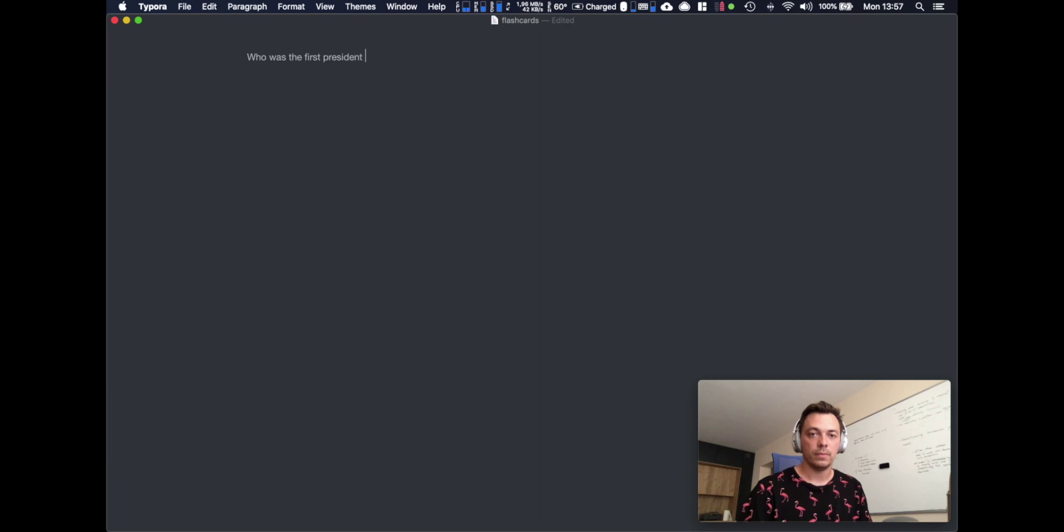
text(of th eUS)
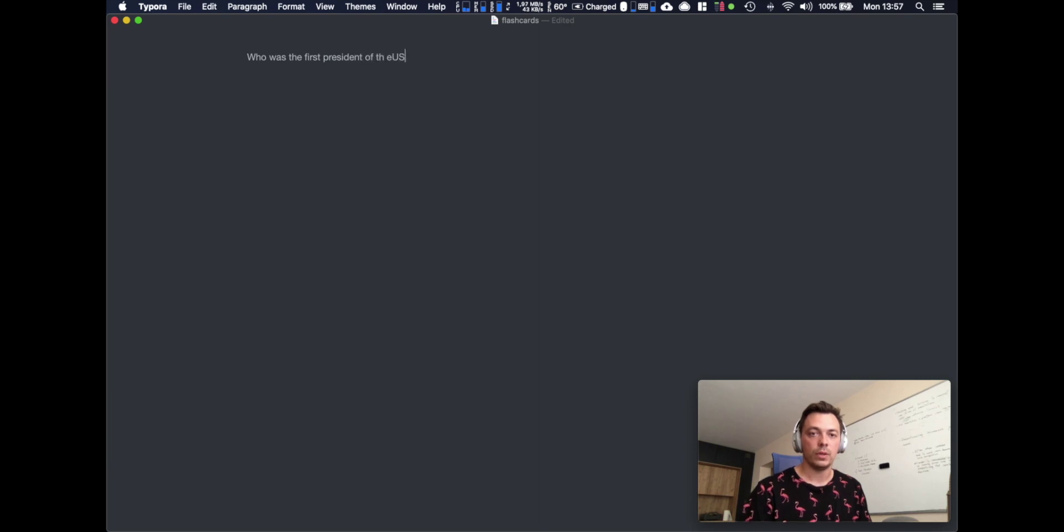
key(BackSpace)
key(BackSpace)
key(BackSpace)
key(BackSpace)
text(e USA?)
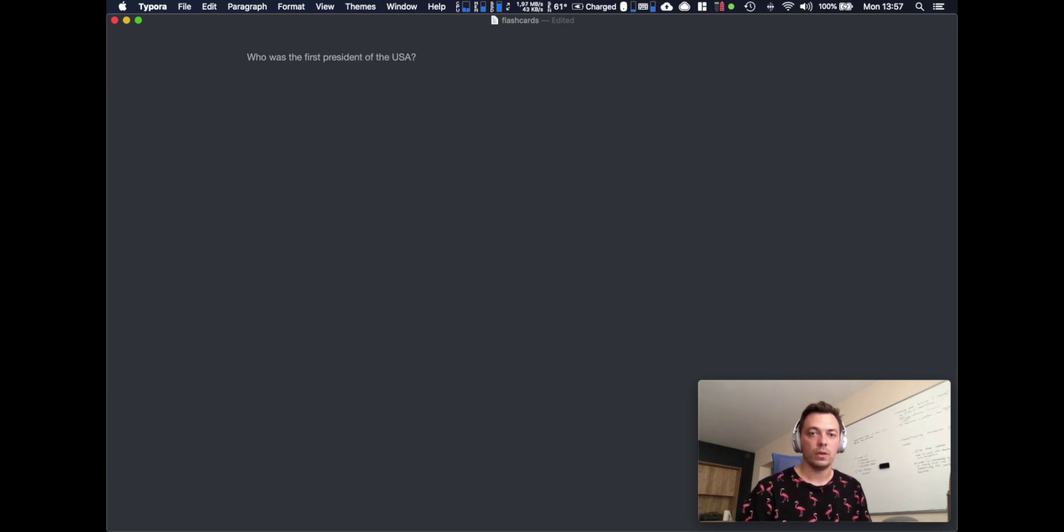
text( #flas)
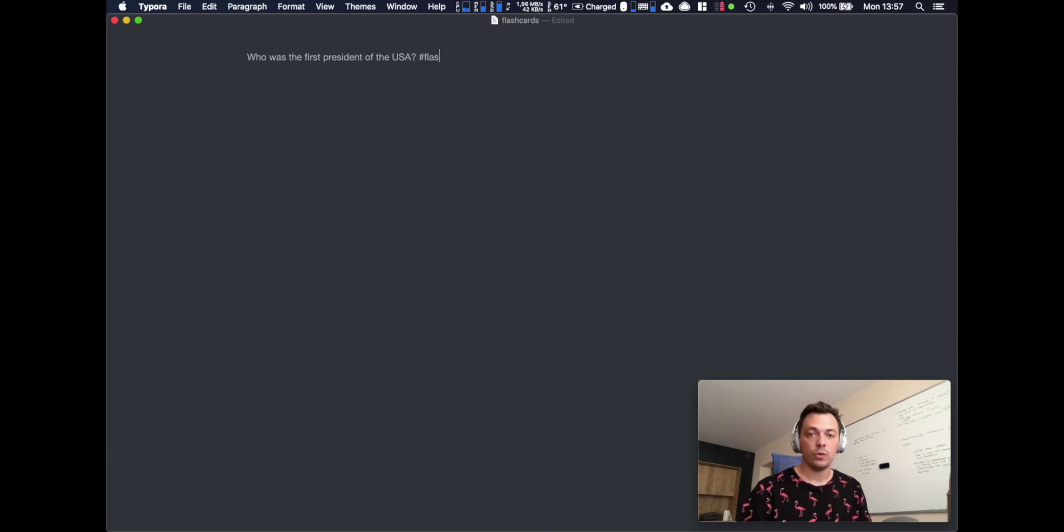
text(hcard  )
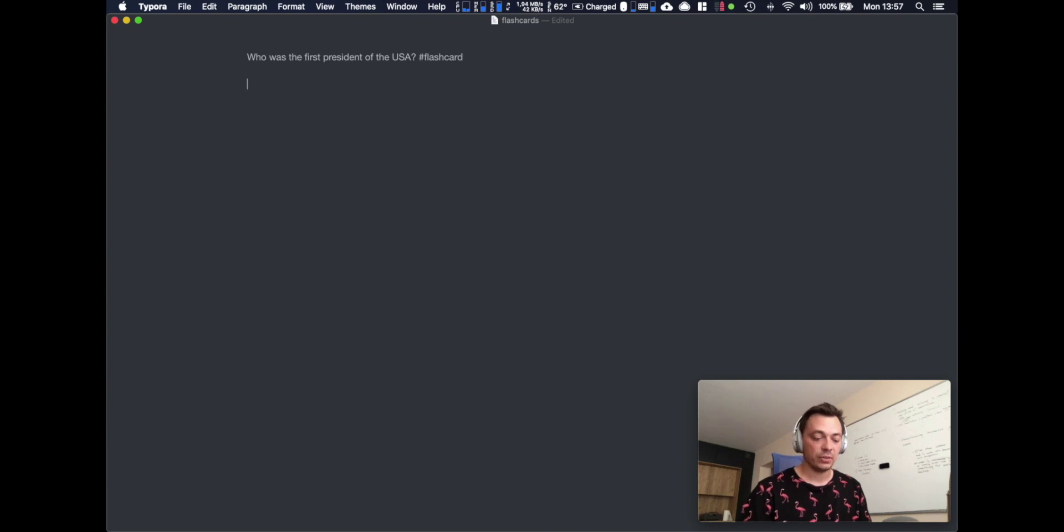
Enter "George Washington" as the answer and end the card with a "---" divider followed by blank lines
text(George Washi)
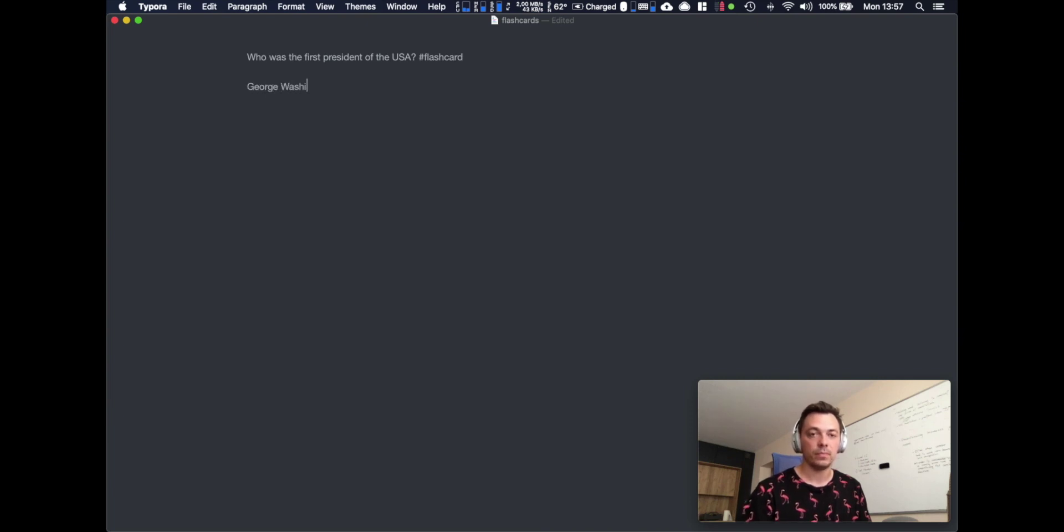
text(ngton  )
text(---)
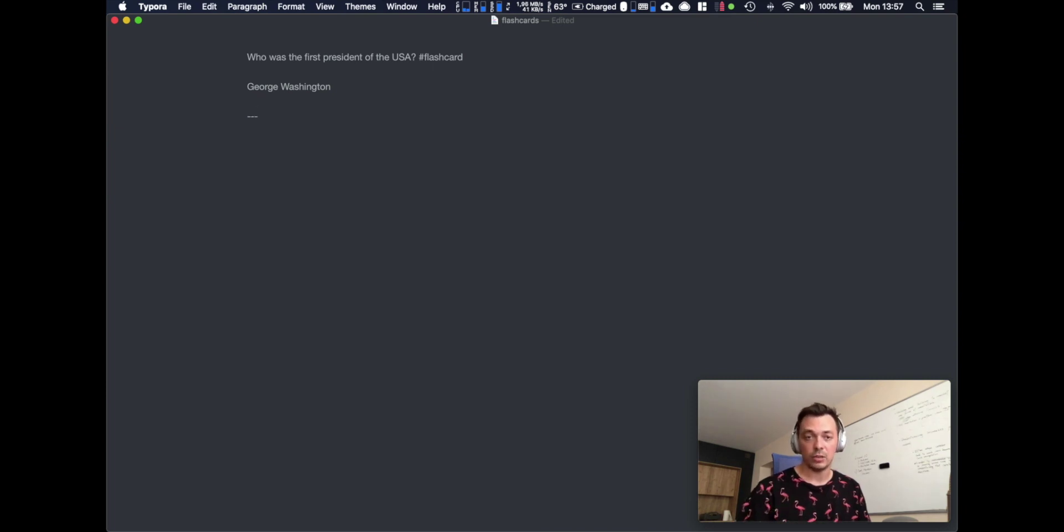
key(Return)
key(Return)
key(Return)
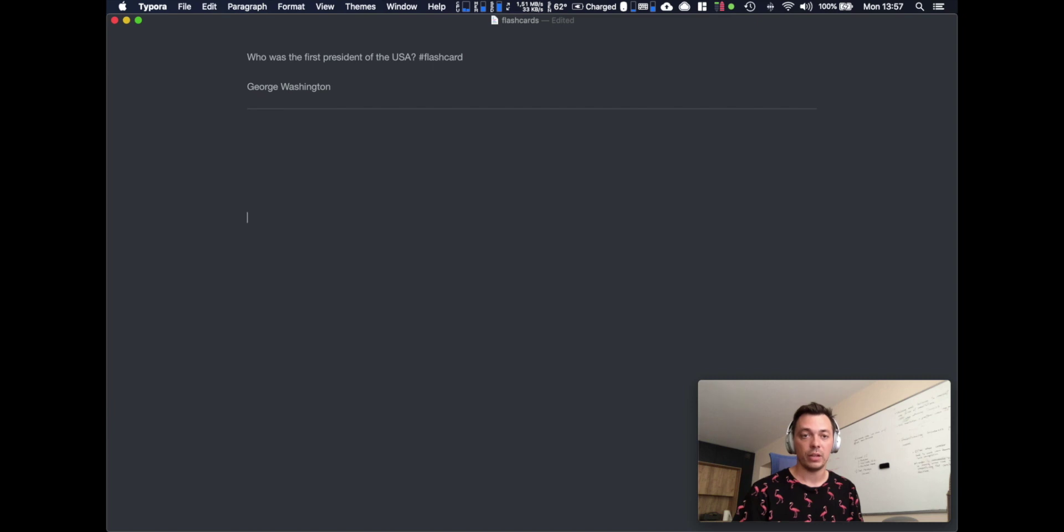
Write a second question below the divider, "What was George Washington famous for?", tagged #flashcard and #politics
key(super+space)
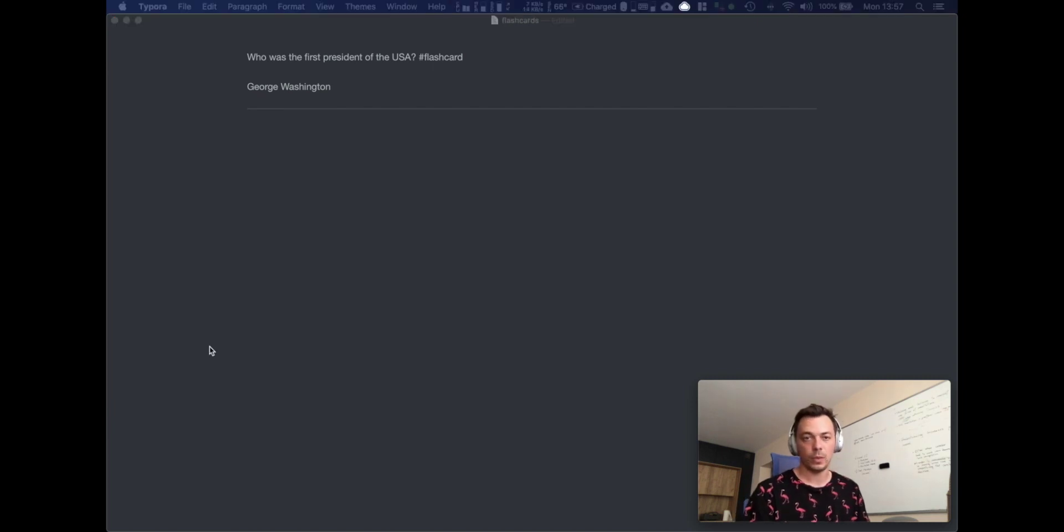
click(337, 198)
text(What was George Washington famous for?)
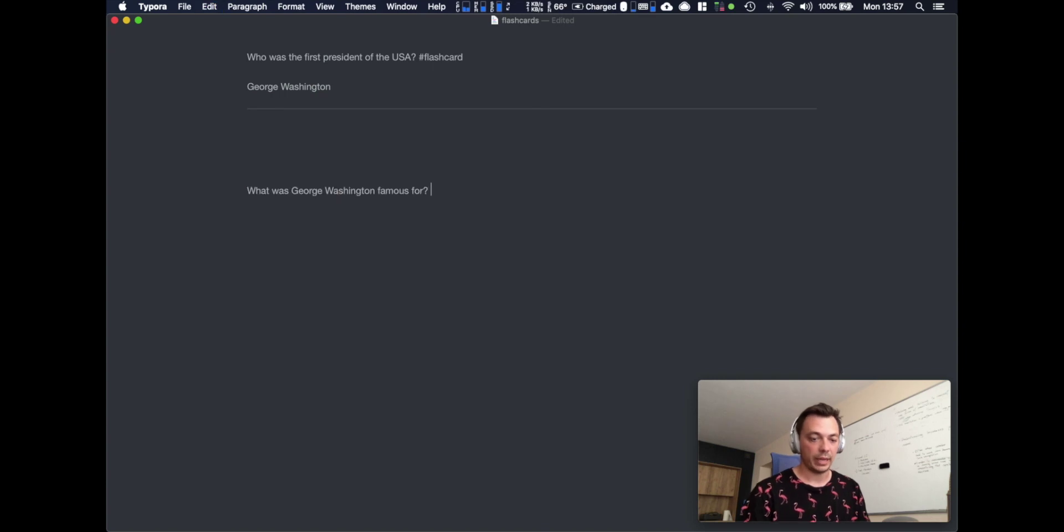
text(#flashcard)
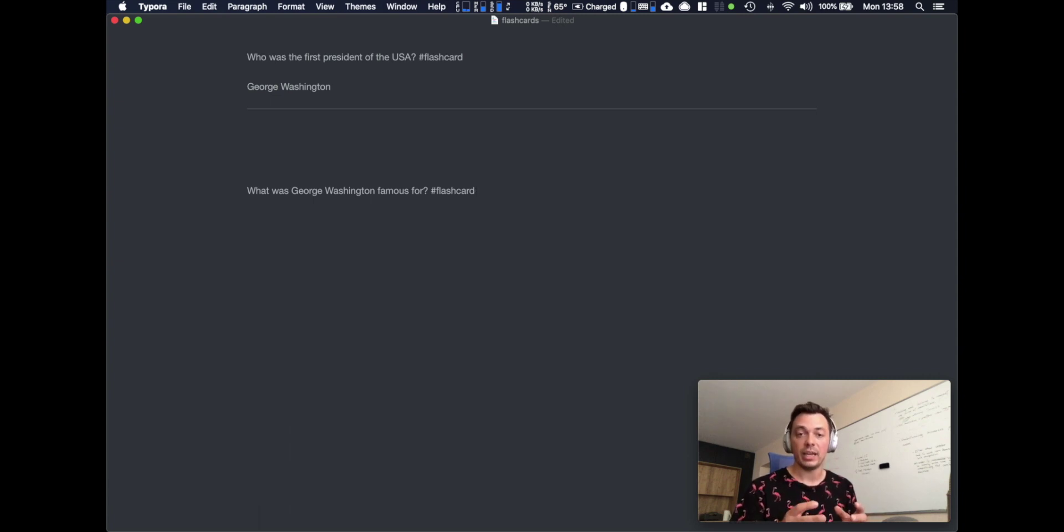
text(#politics)
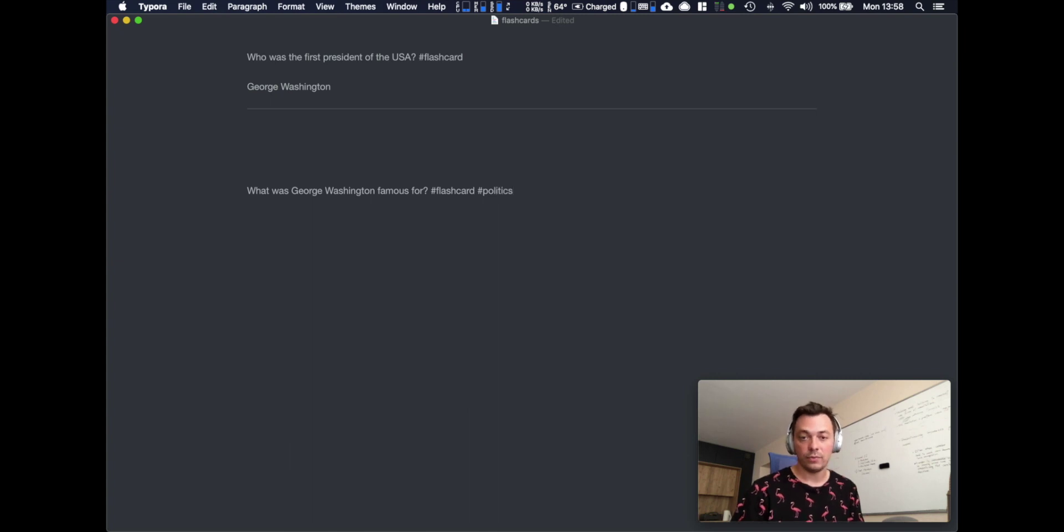
key(Return)
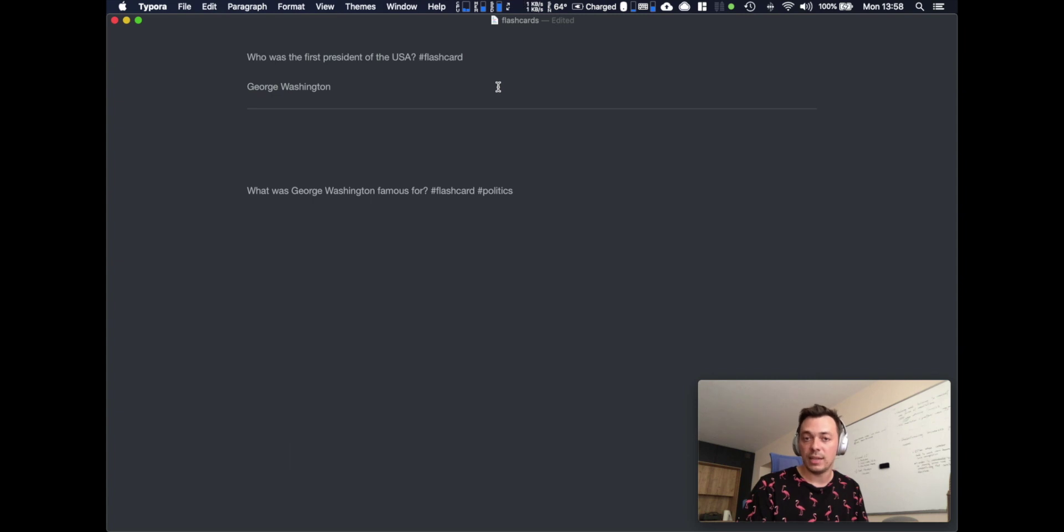
Add the #politics tag to the end of the first flashcard question
click(496, 63)
text(#pol)
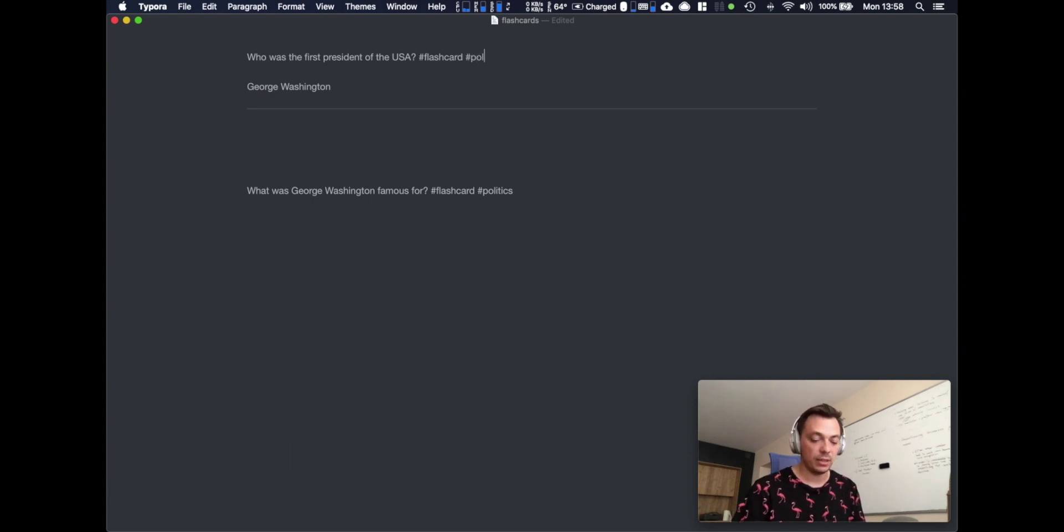
text(itics)
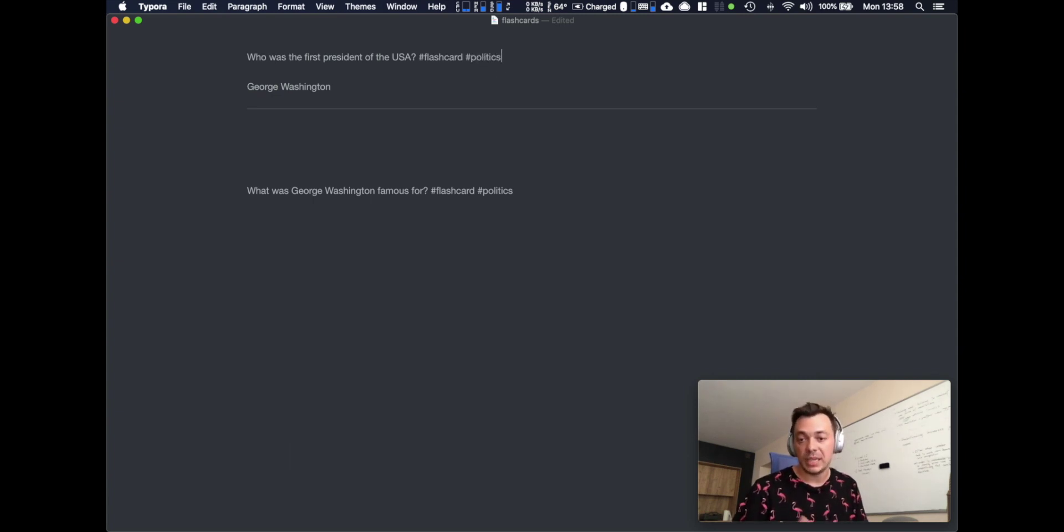
Add a bulleted answer on George Washington (1732-99) as Continental Army commander in chief (1775-83) and two-term first U.S. president, 1789 to 1797
click(500, 209)
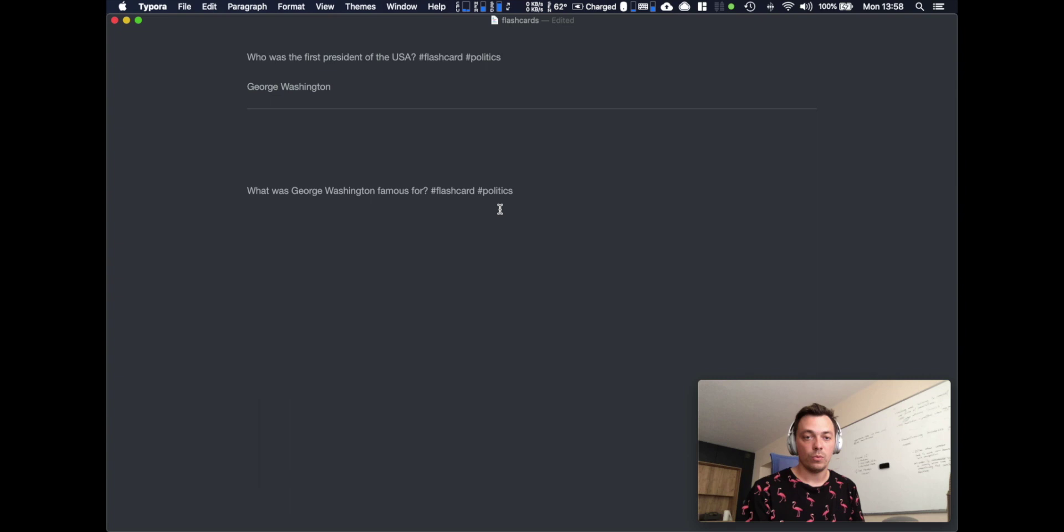
key(super+space)
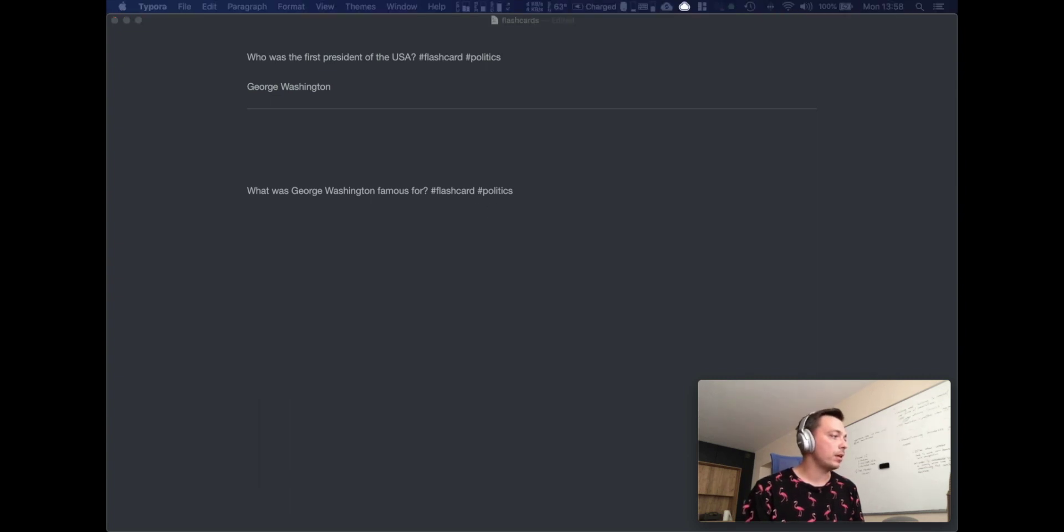
click(327, 224)
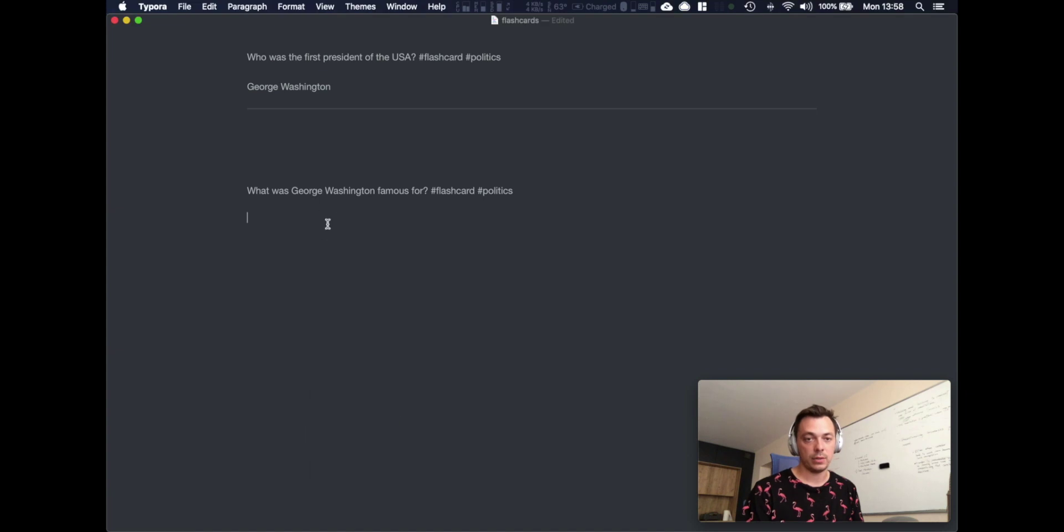
text(-)
text(George Washington (1732-99) was commander in chief of the Continental Army during the American Revolutionary War (1775-83) and served two terms as the first U.S. president, from 1789 to 1797.)
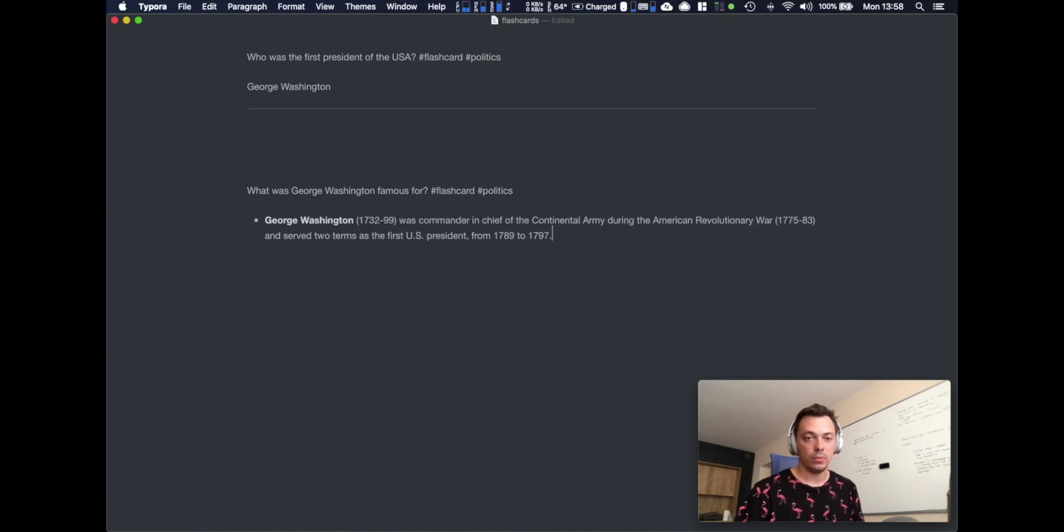
Remove "and" before "served two terms" and split that part of the answer into its own bullet
click(282, 235)
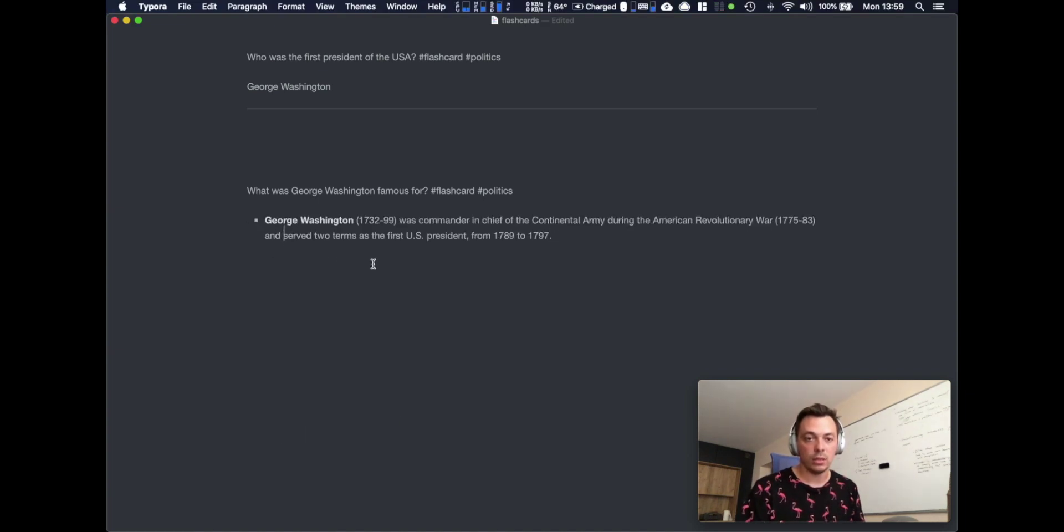
key(BackSpace)
key(BackSpace)
key(BackSpace)
key(BackSpace)
key(Return)
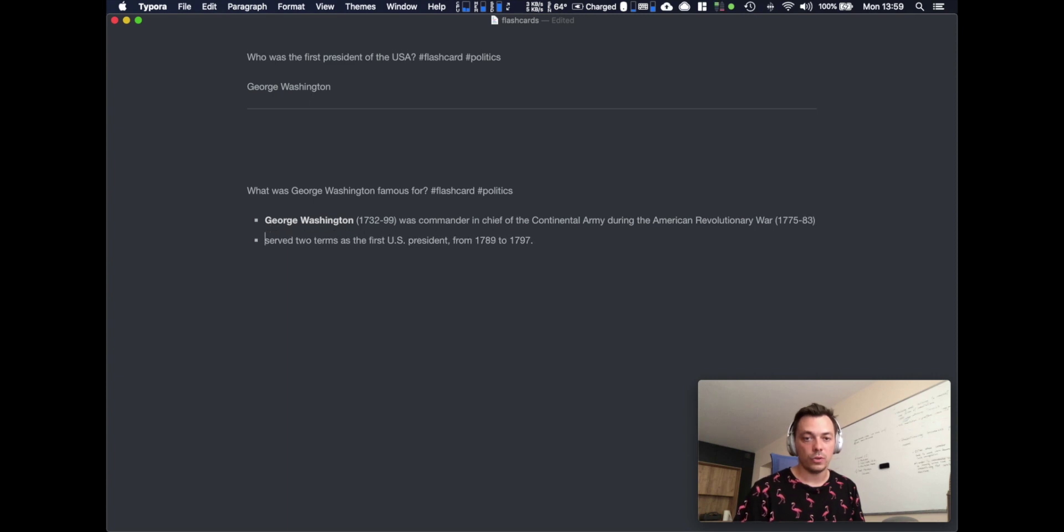
Insert the image washington.png below the two answer bullets and place the cursor beneath it
click(533, 240)
key(Return)
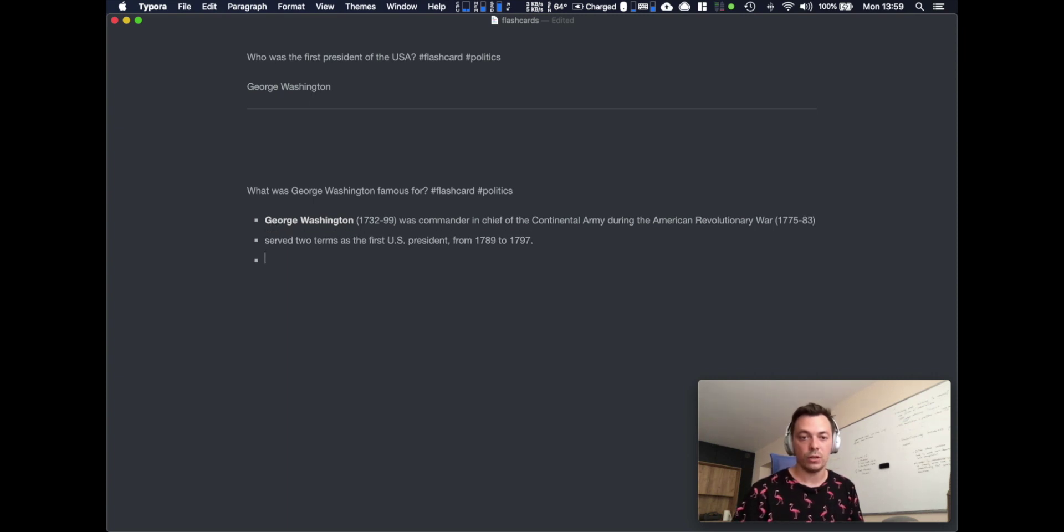
key(F11)
drag(332, 295, 402, 293)
key(F11)
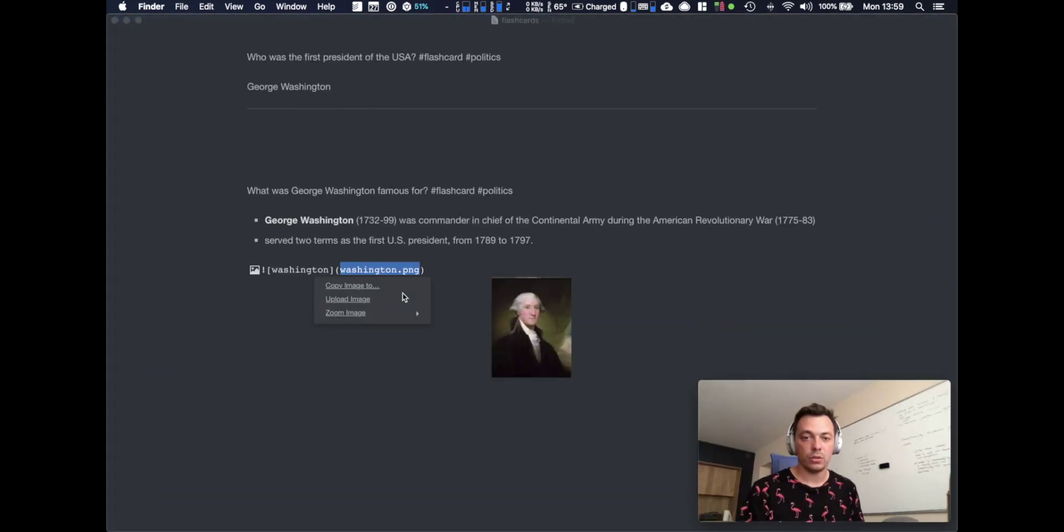
click(353, 285)
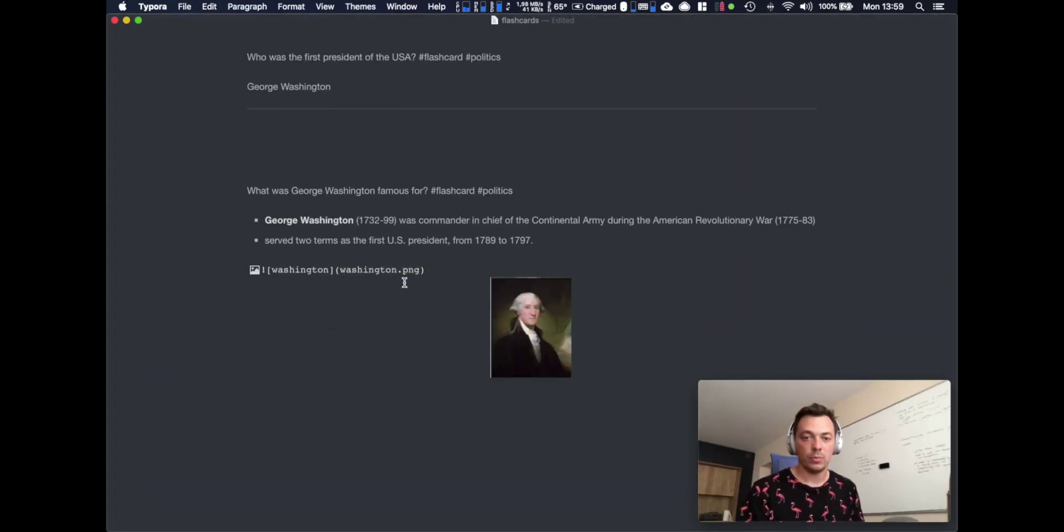
click(514, 415)
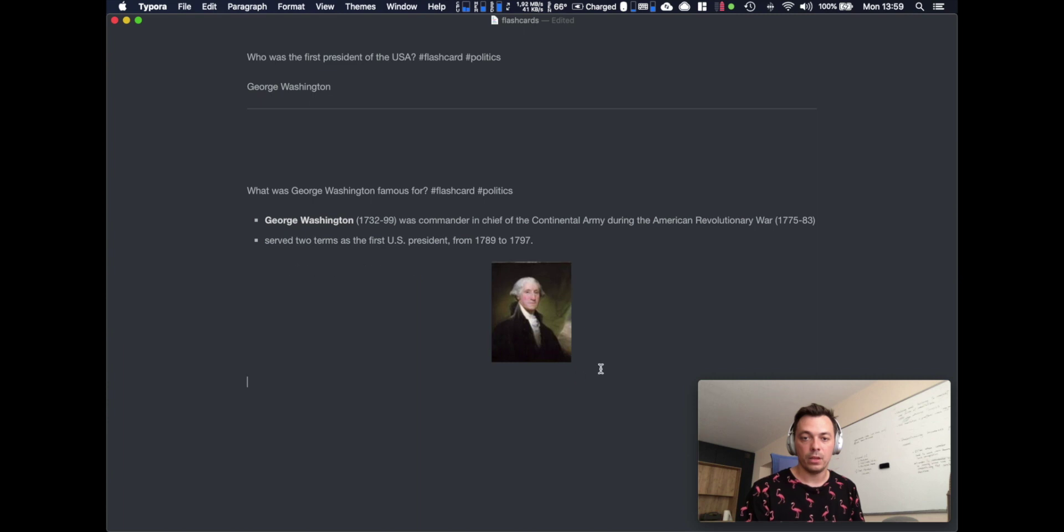
End the second flashcard with a "---" divider below the image, followed by blank lines
text(---)
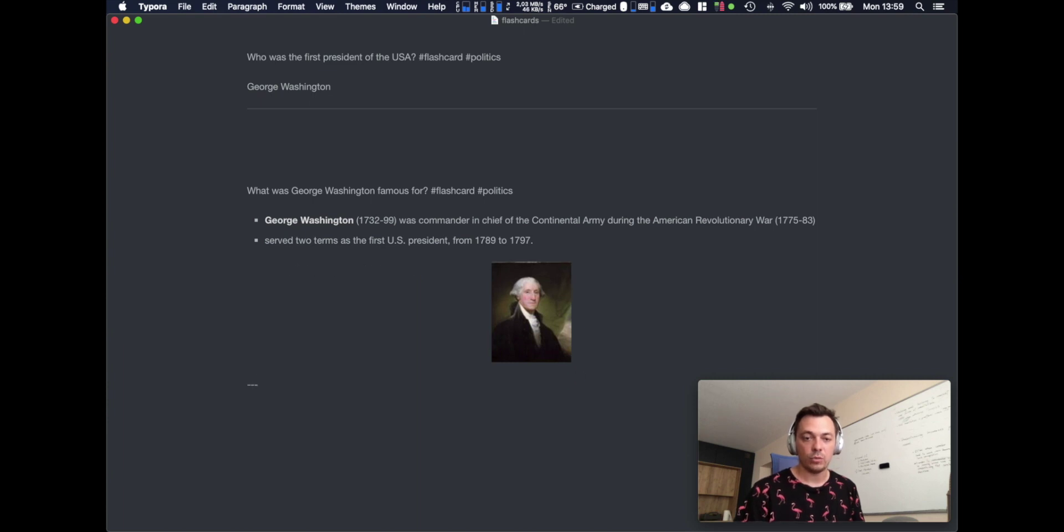
key(Return)
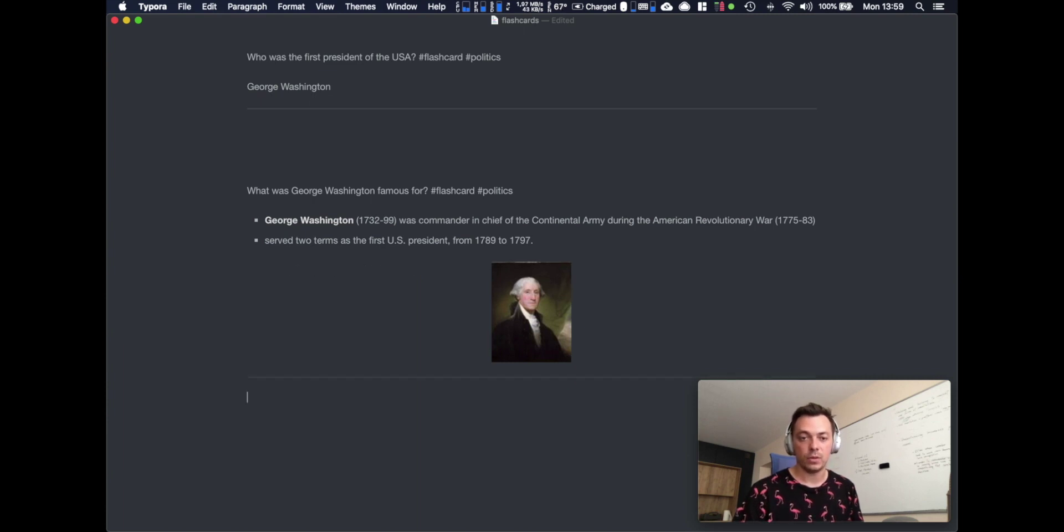
key(Return)
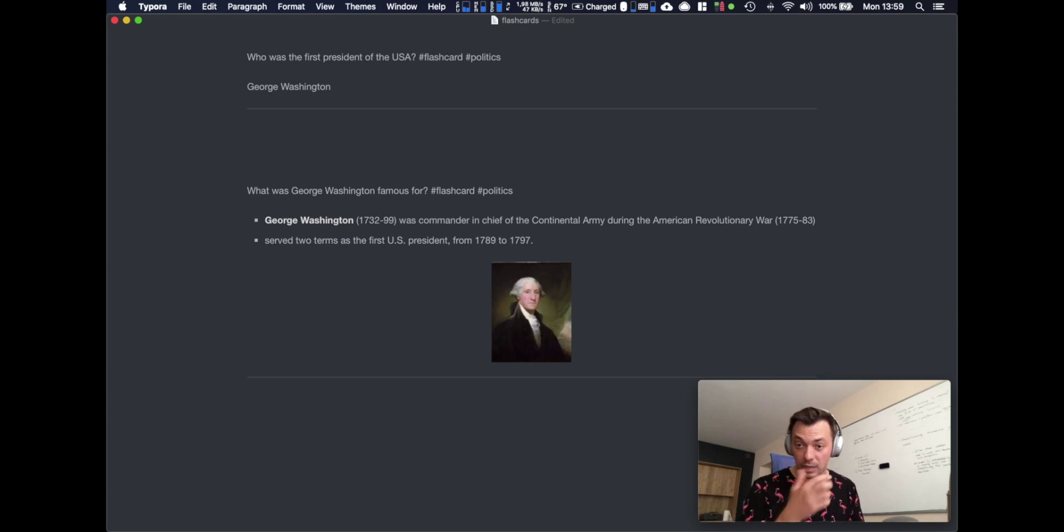
Add blank lines between the two flashcards and fill them with the filler lines "alsdkfhlaksjd", "asdkjfhlaks" and ";LASKDF"
click(342, 146)
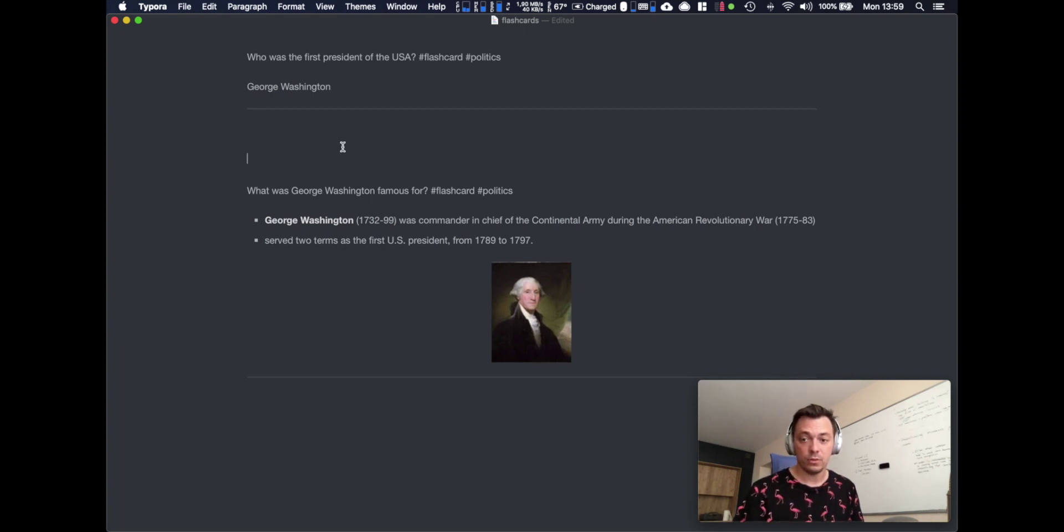
key(Return)
key(Up)
key(Up)
key(Return)
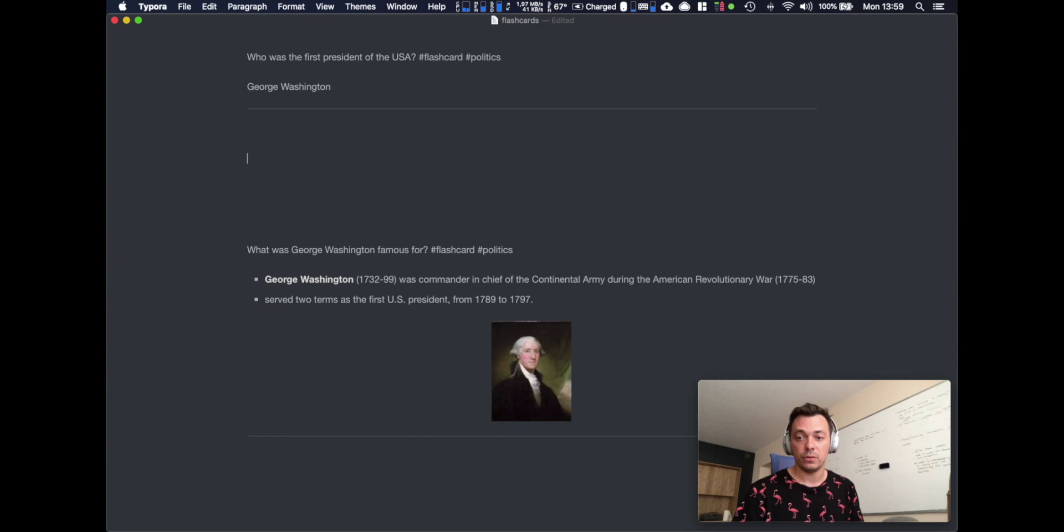
text(alsdkfhlaksjd)
key(Return)
text(asdkjfhlaksd)
key(Return)
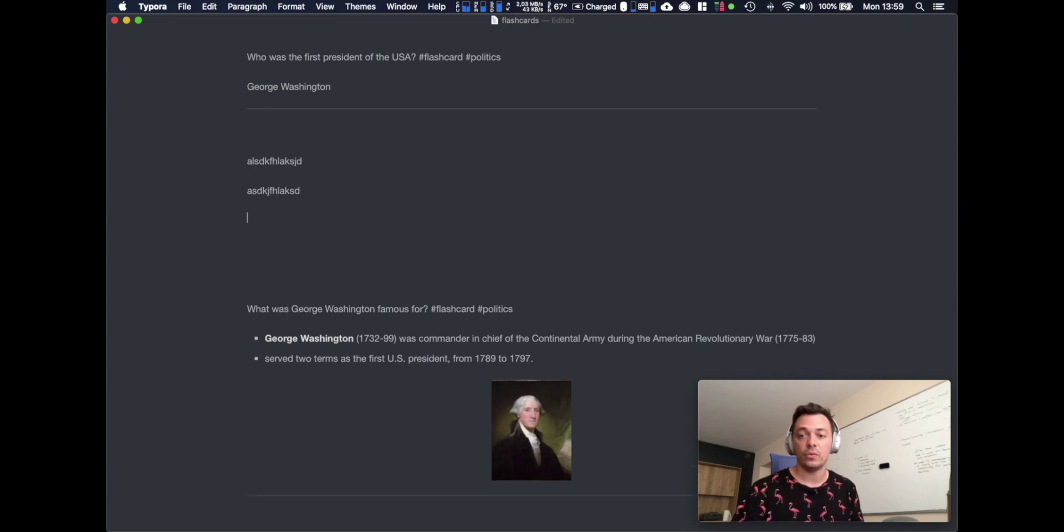
key(Return)
text(;LASKDF)
key(BackSpace)
key(BackSpace)
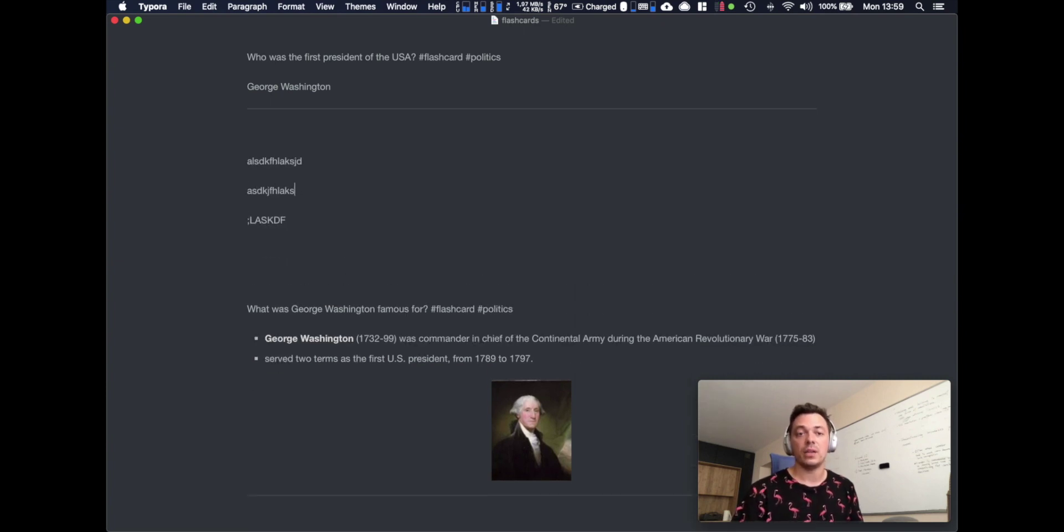
click(248, 246)
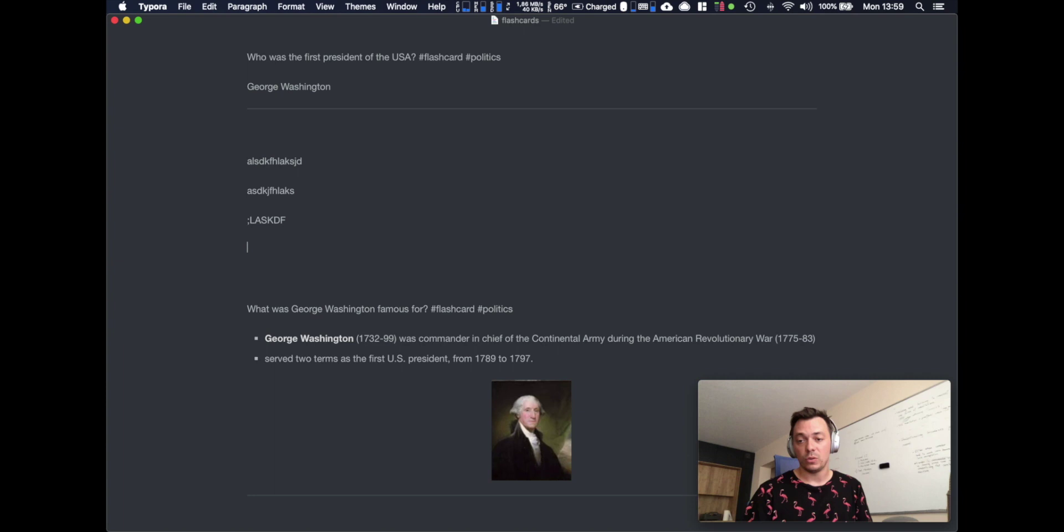
Cut the filler text between the two flashcards down to "alsdk" and add the filler line "SAL;FDKGHALSD" below it
key(BackSpace)
key(BackSpace)
key(BackSpace)
key(BackSpace)
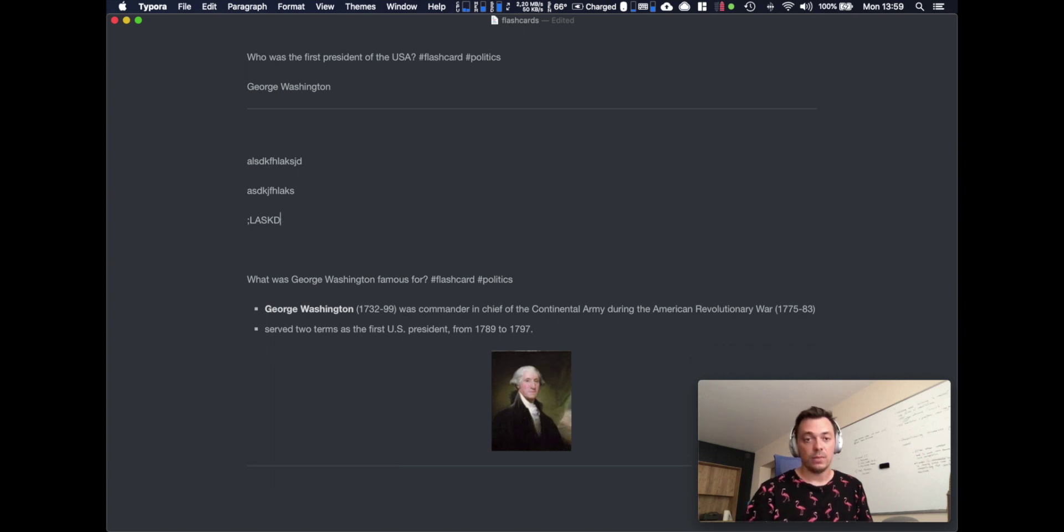
key(shift+Up)
key(shift+Up)
key(BackSpace)
key(Return)
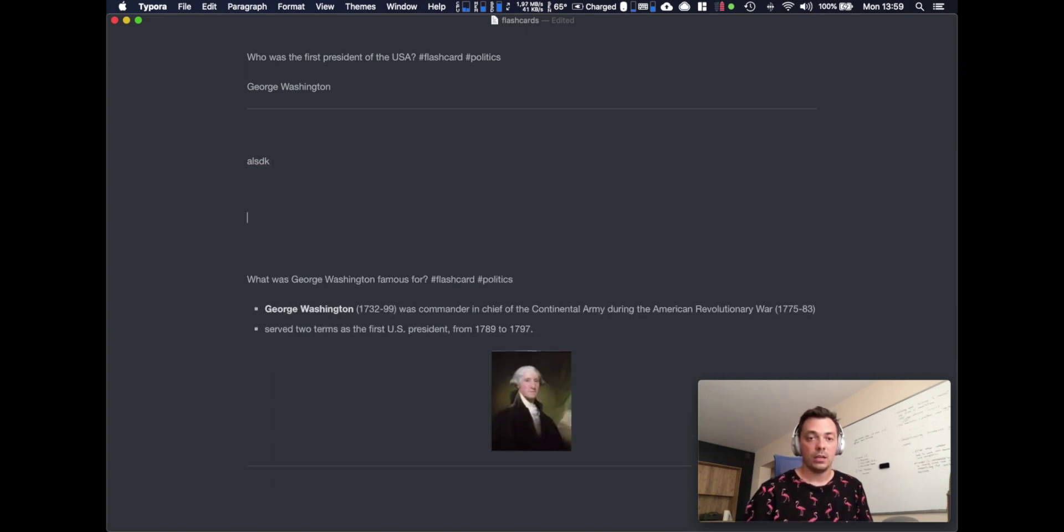
text(SAL;FDKGHALSD)
key(Return)
click(401, 151)
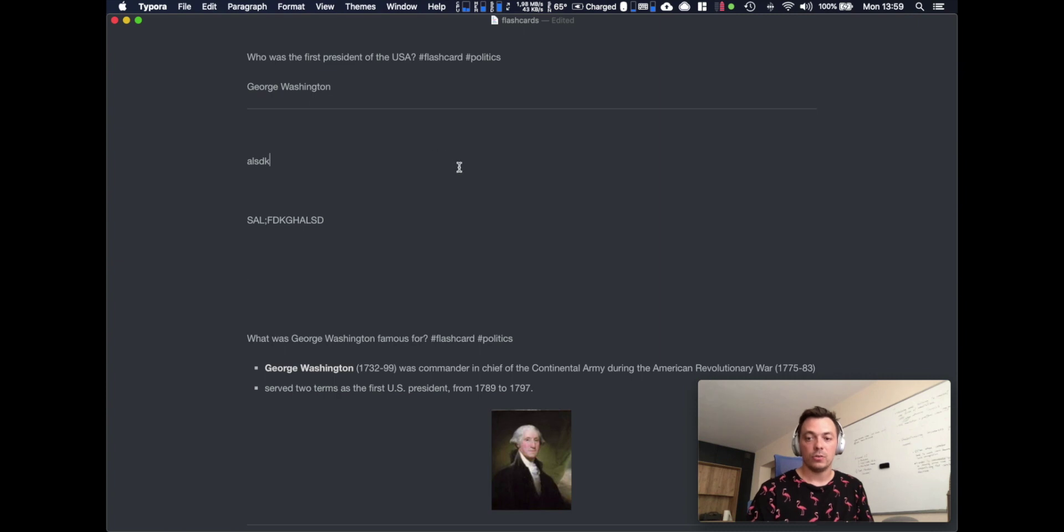
Check the typora folder on the phone mirrored in Vysor, return to Typora and save the flashcards note
key(super+Tab)
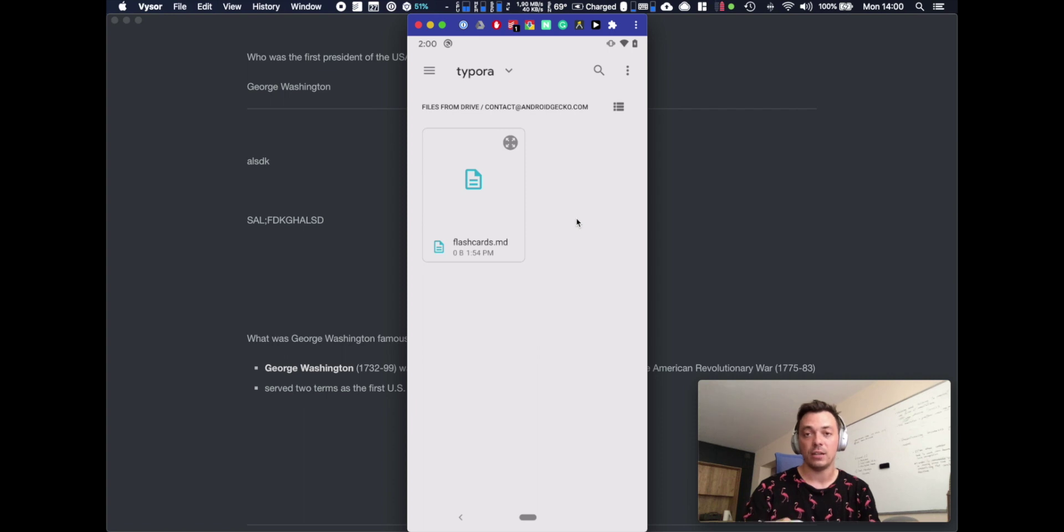
click(762, 273)
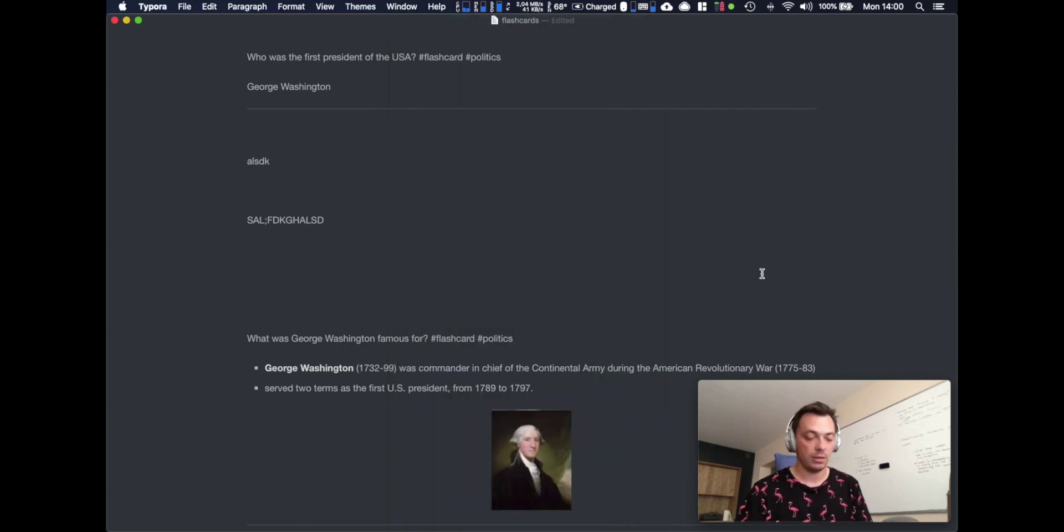
key(super+s)
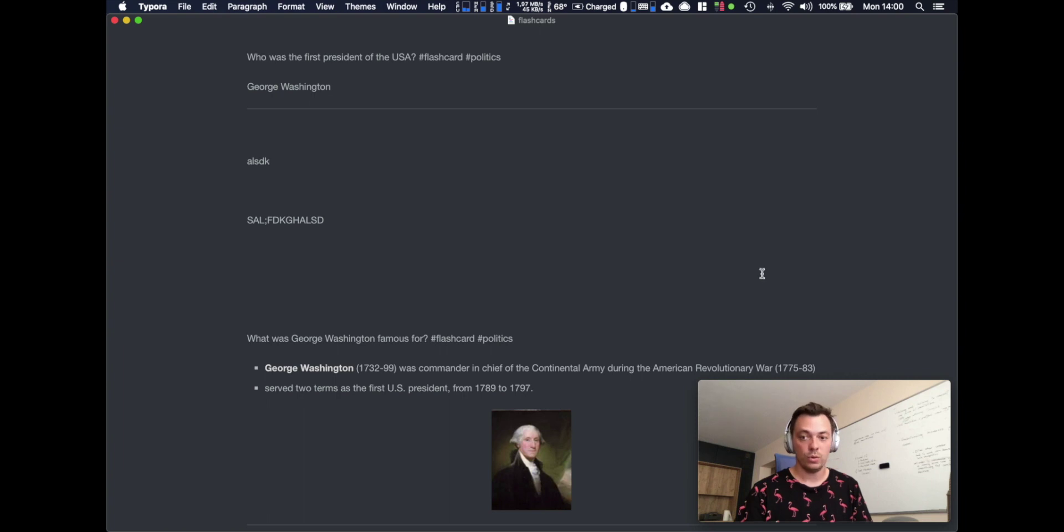
Switch to Vysor to view the synced typora folder and the #politics study page on the phone, returning to Typora each time
key(super+Tab)
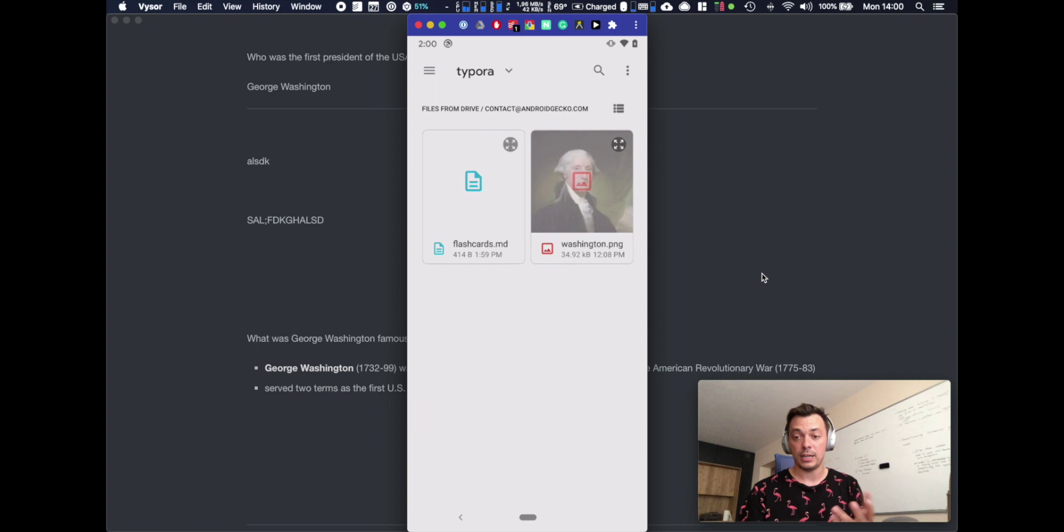
click(380, 243)
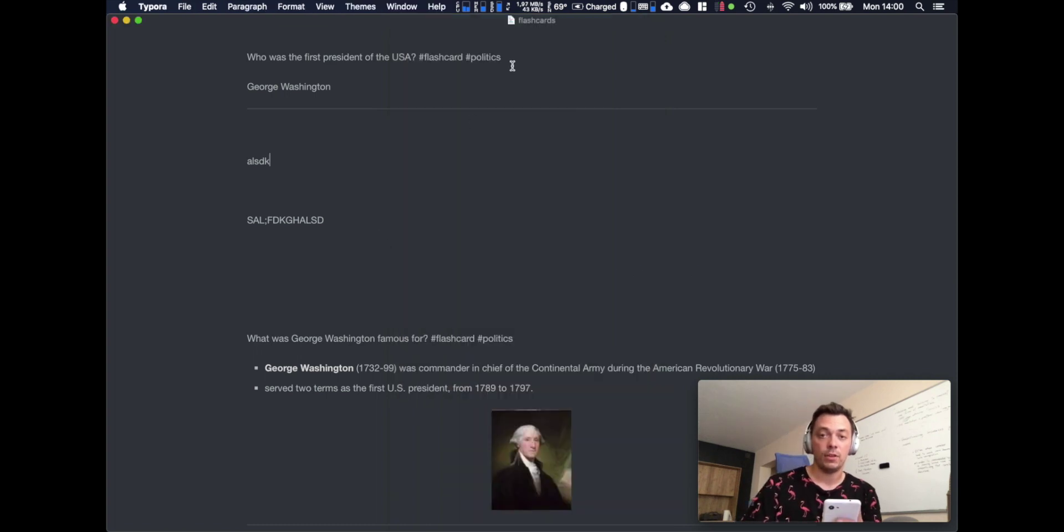
key(super+Tab)
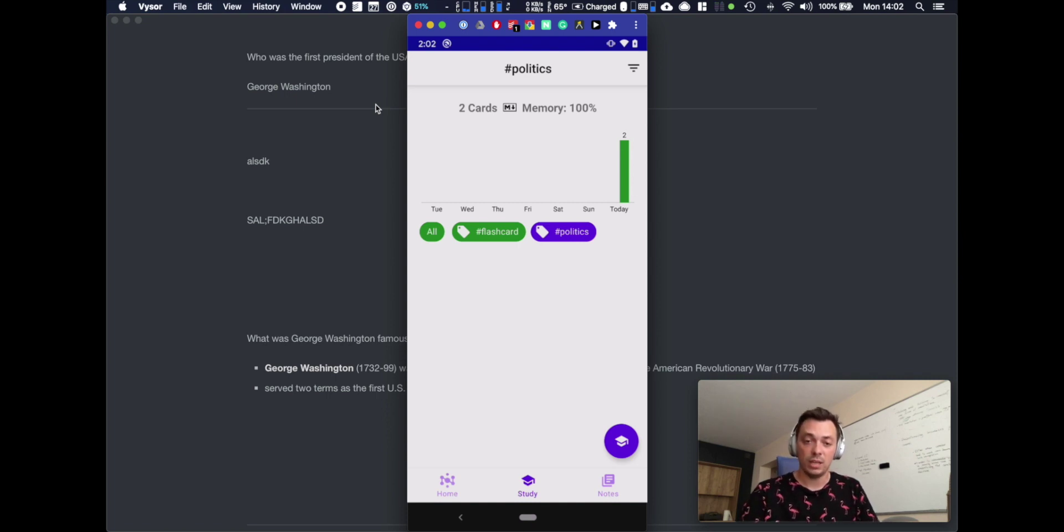
click(345, 145)
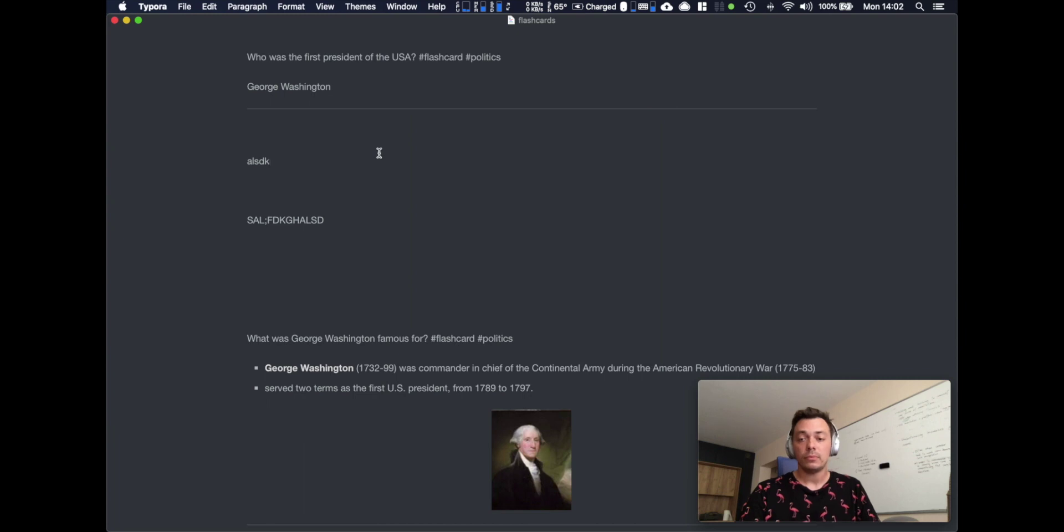
click(421, 145)
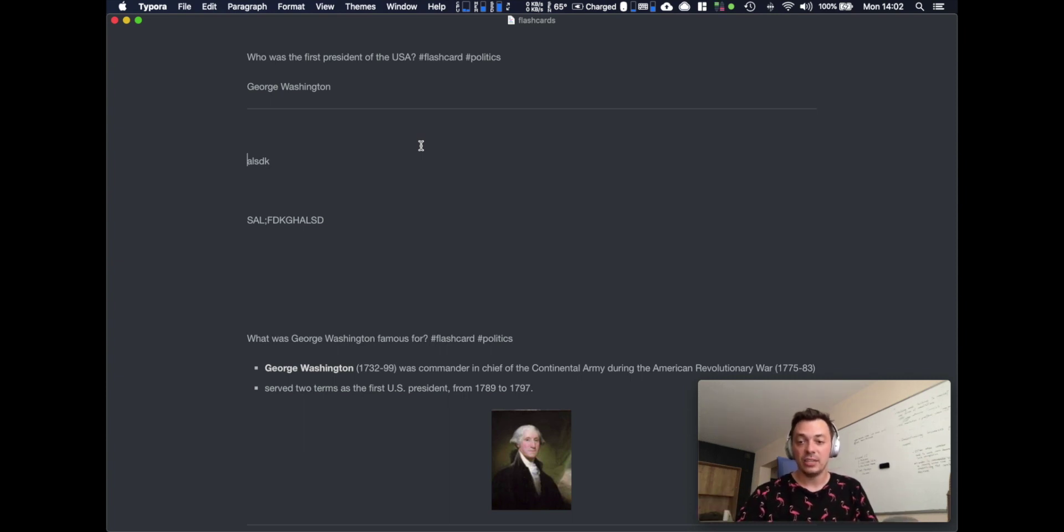
click(436, 74)
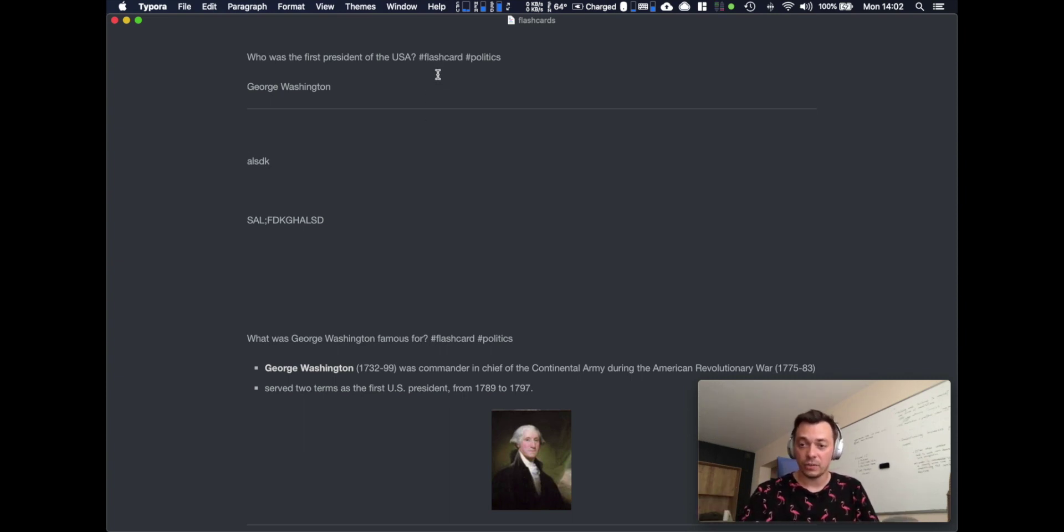
click(443, 57)
click(427, 59)
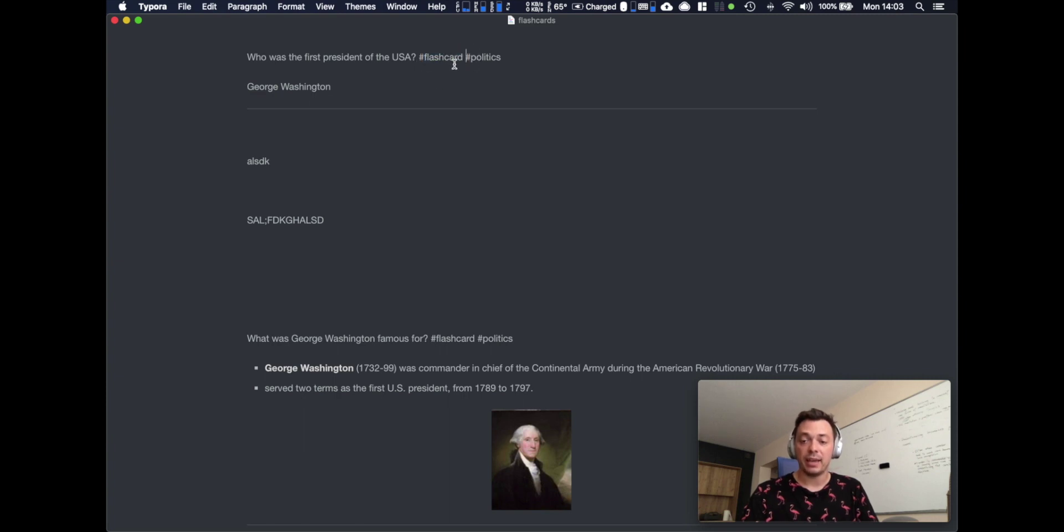
drag(418, 58, 506, 77)
key(Right)
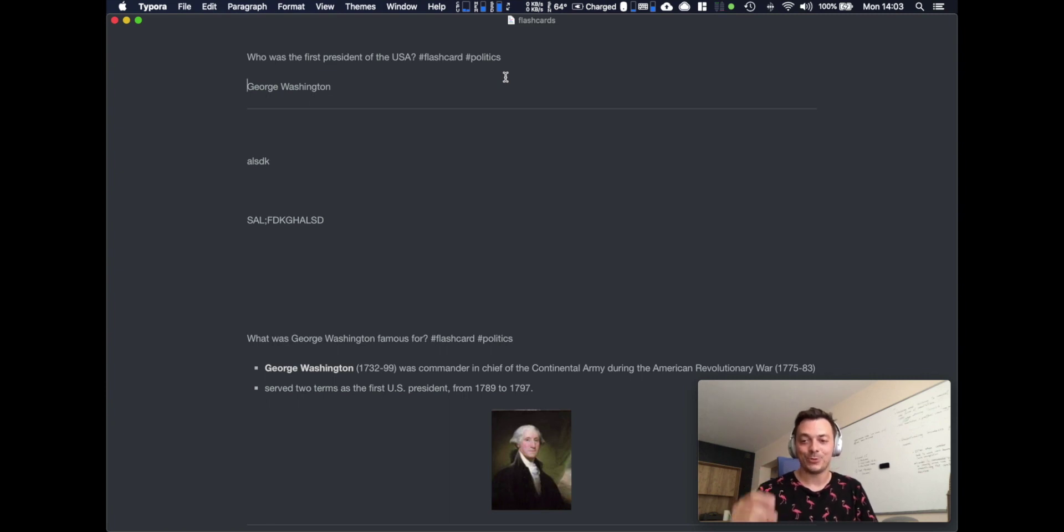
Add a "#spaced" line directly above the filler line "SAL;FDKGHALSD" and a "---" divider below that filler line
click(406, 207)
click(399, 192)
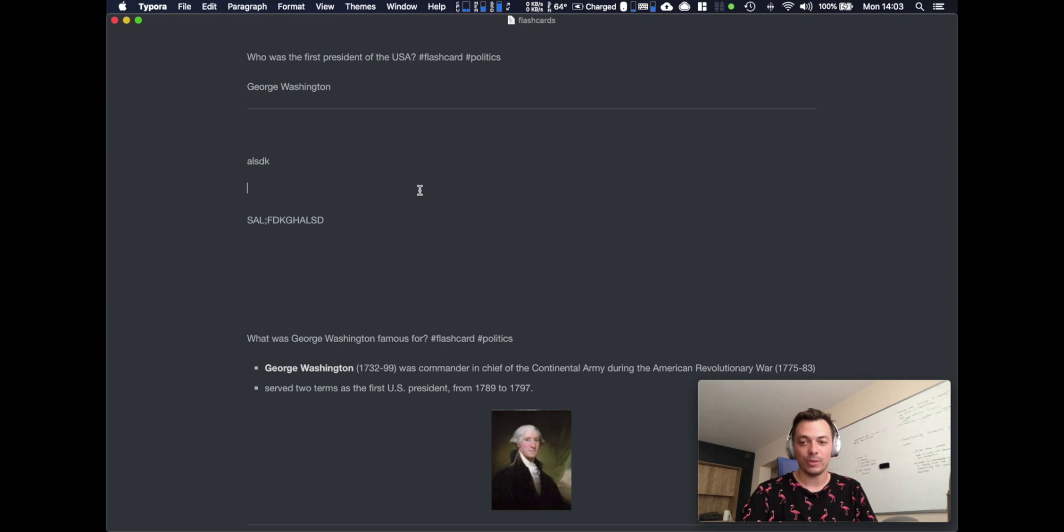
key(Return)
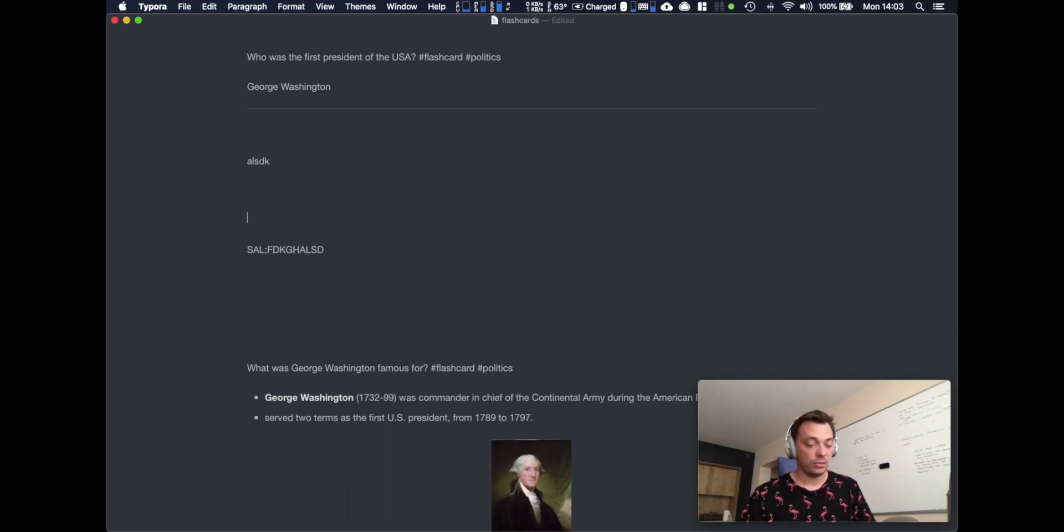
text(#)
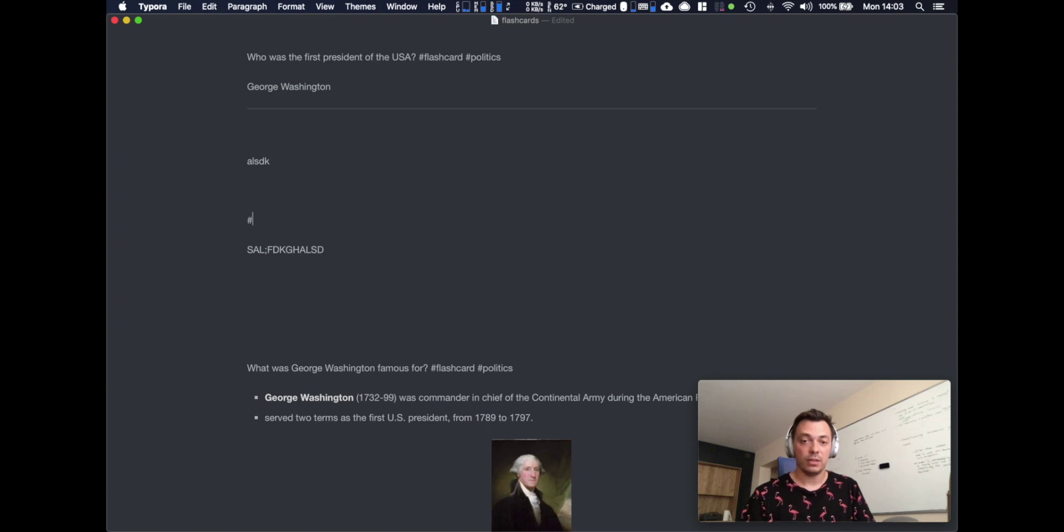
text(spaced)
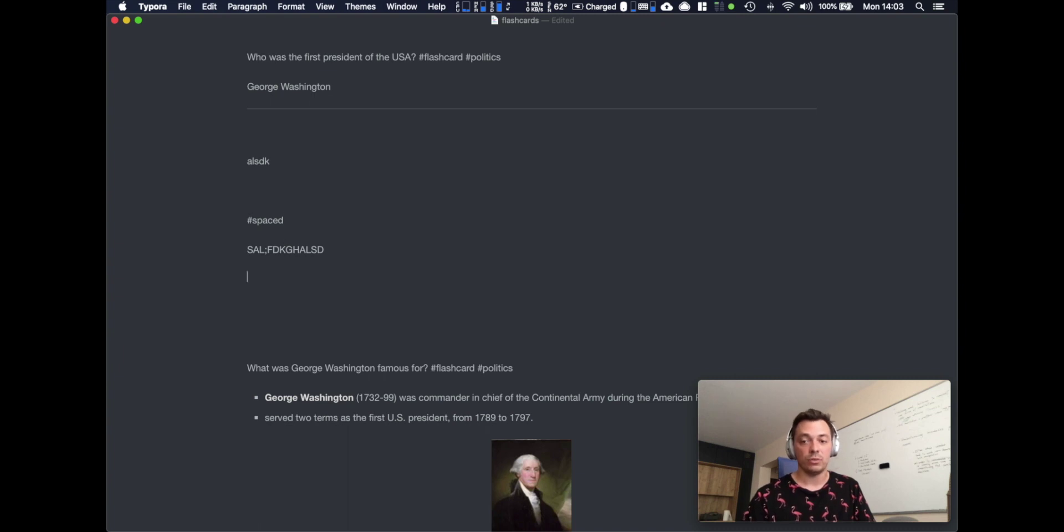
text(---)
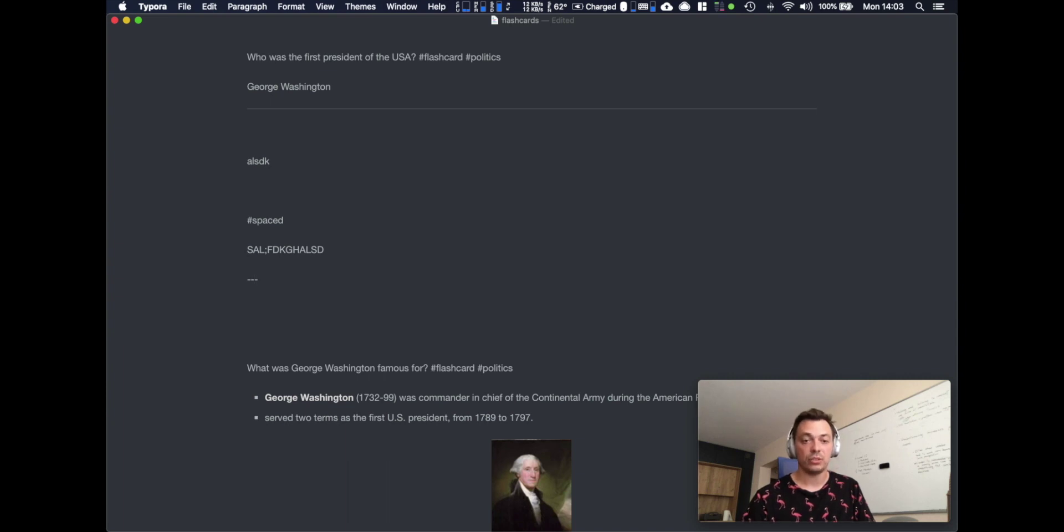
key(Return)
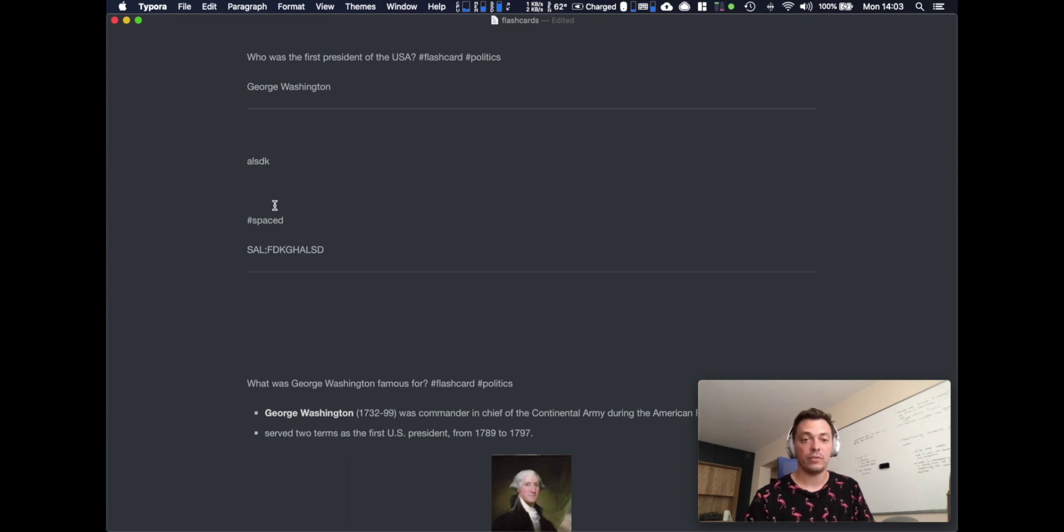
Append the tag "#politics" after "#spaced" and place the cursor on the blank line below the divider
drag(248, 249, 323, 250)
click(340, 250)
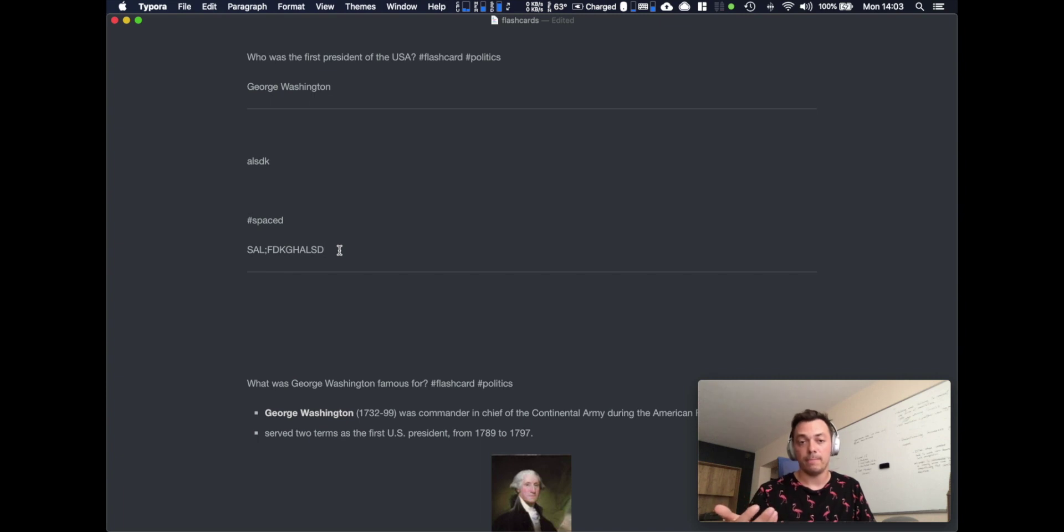
key(Up)
key(Up)
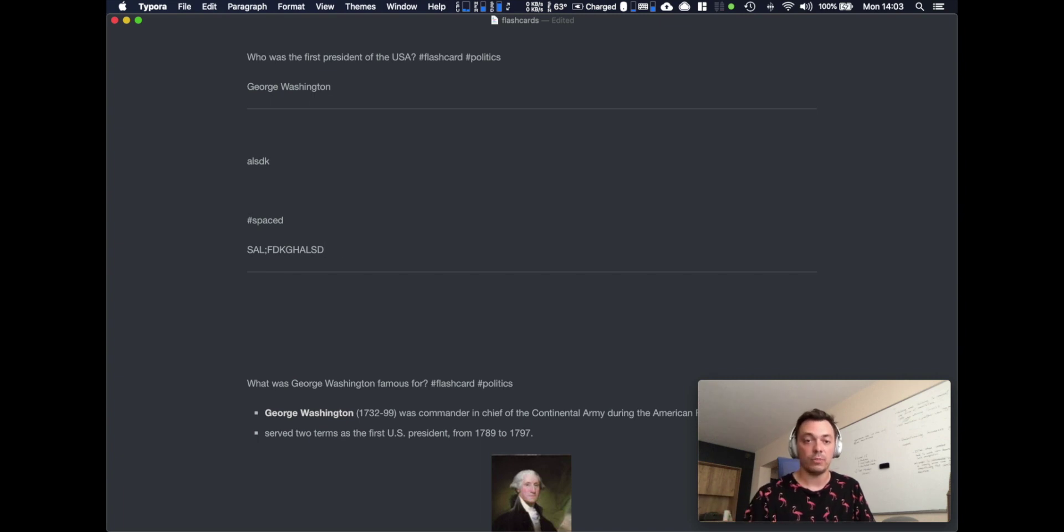
key(Down)
text(#)
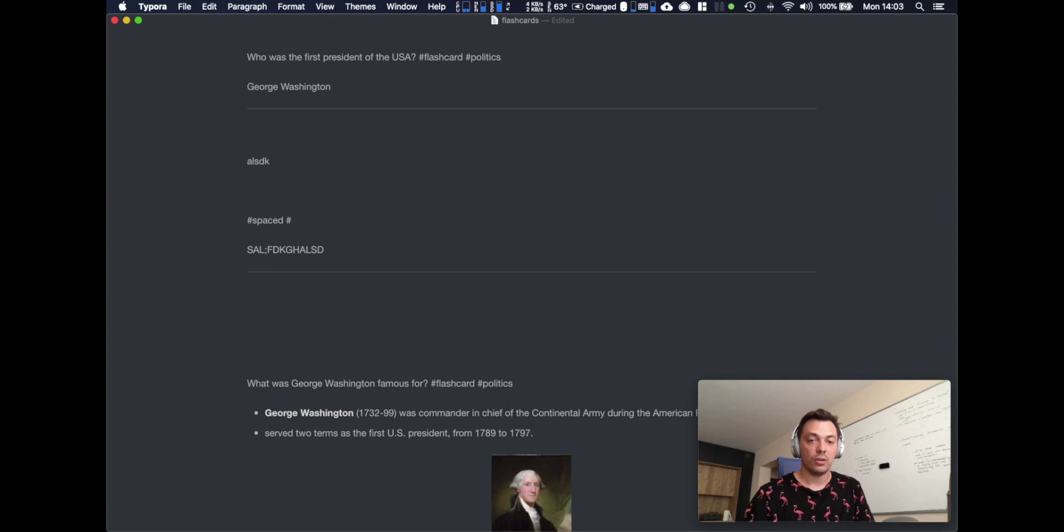
text(po)
key(BackSpace)
text(o)
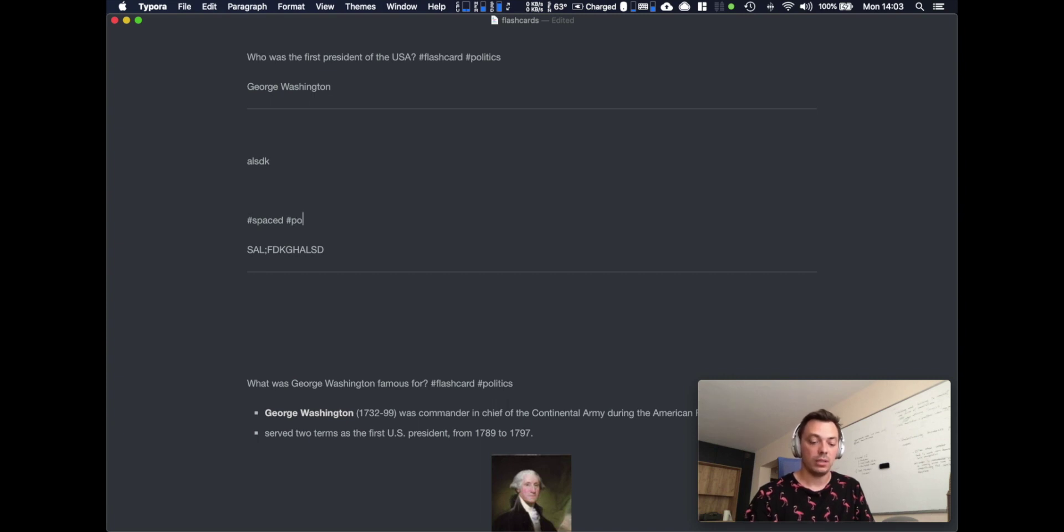
text(litics)
key(Down)
key(Down)
key(Down)
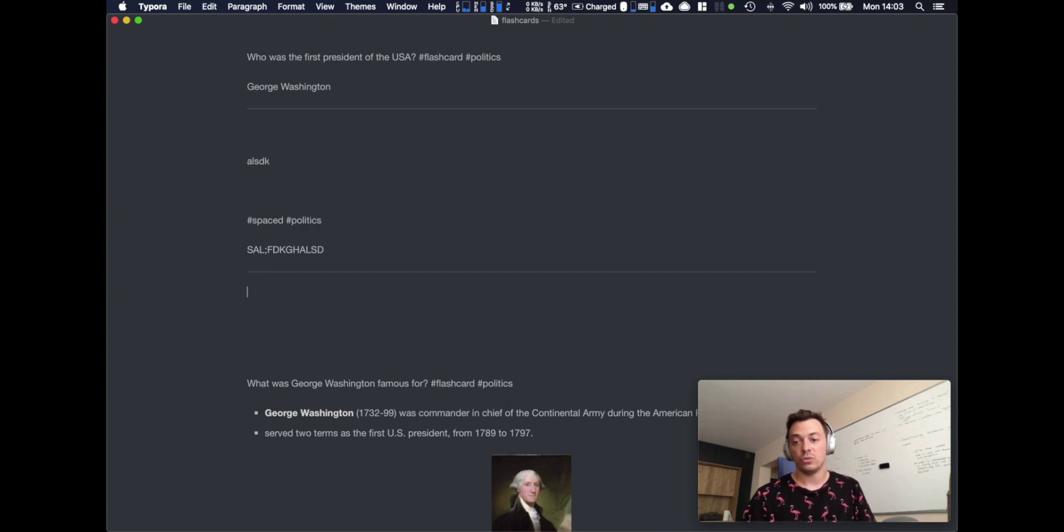